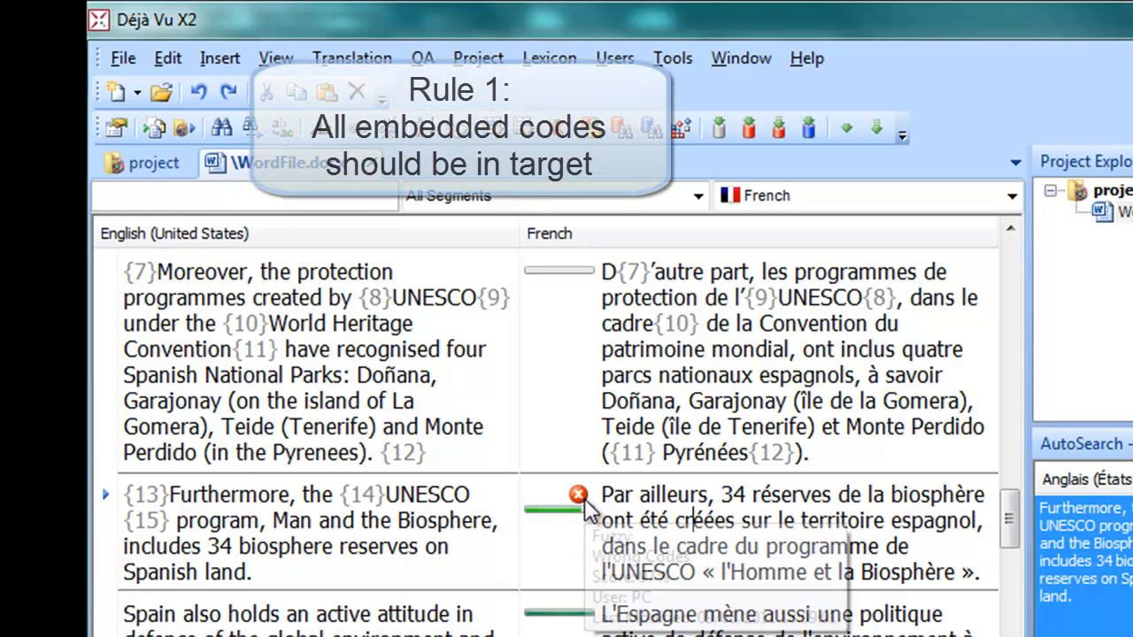
Step: Copy the next source code, {13}, to the beginning of the French segment starting with "Par ailleurs"
{"action": "mouse_move", "coordinate": [586, 508]}
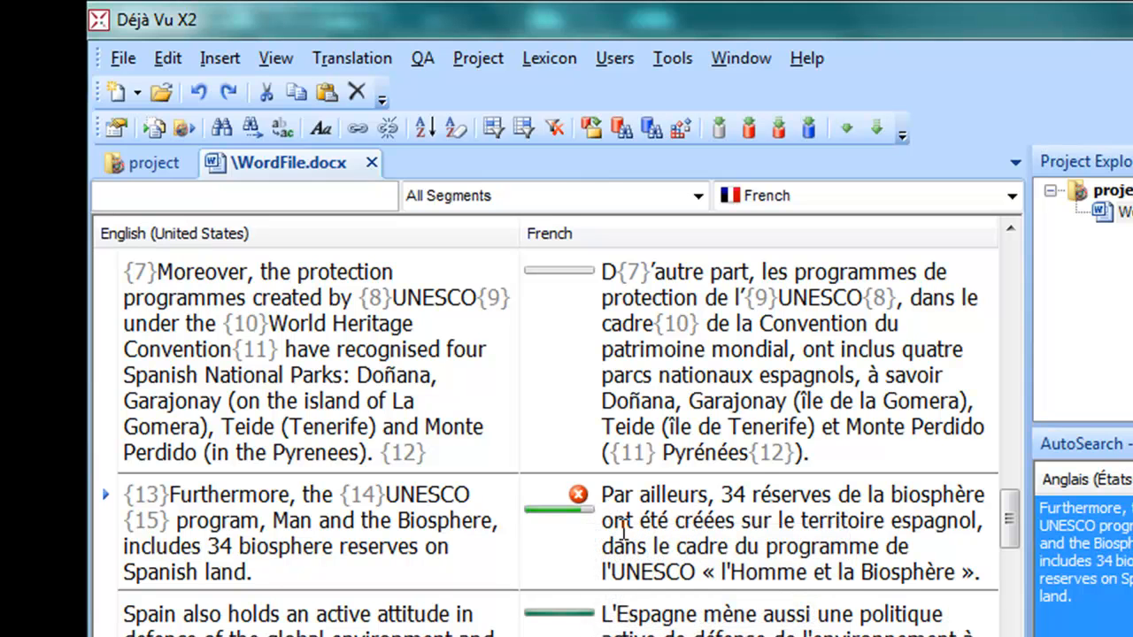
{"action": "left_click", "coordinate": [596, 499]}
{"action": "left_click", "coordinate": [603, 494]}
{"action": "right_click", "coordinate": [592, 502]}
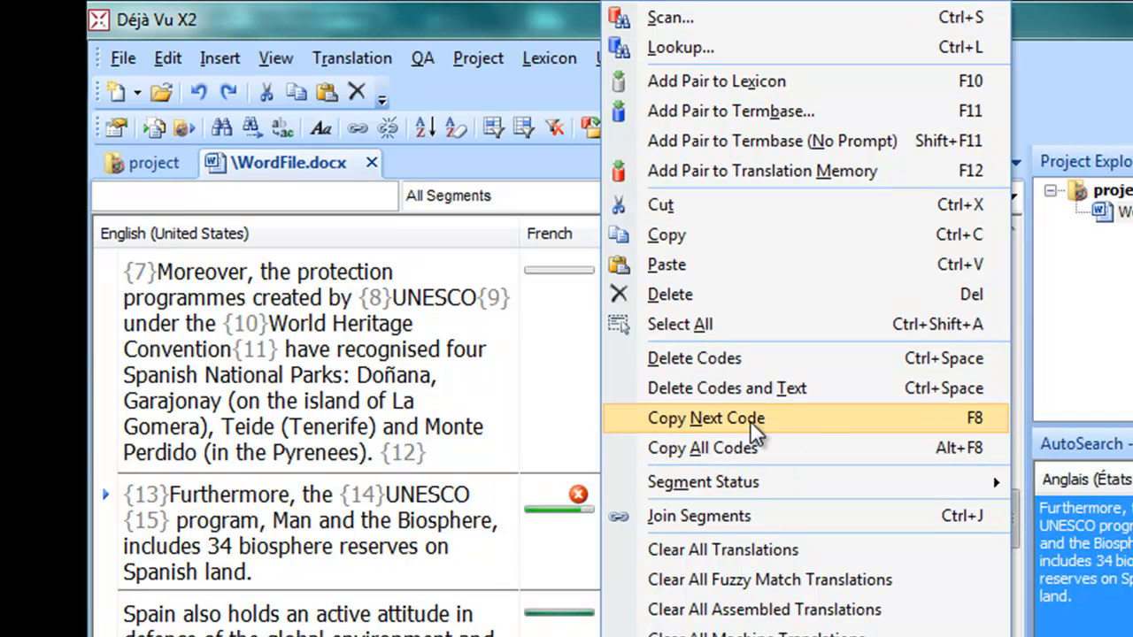
{"action": "left_click", "coordinate": [809, 417]}
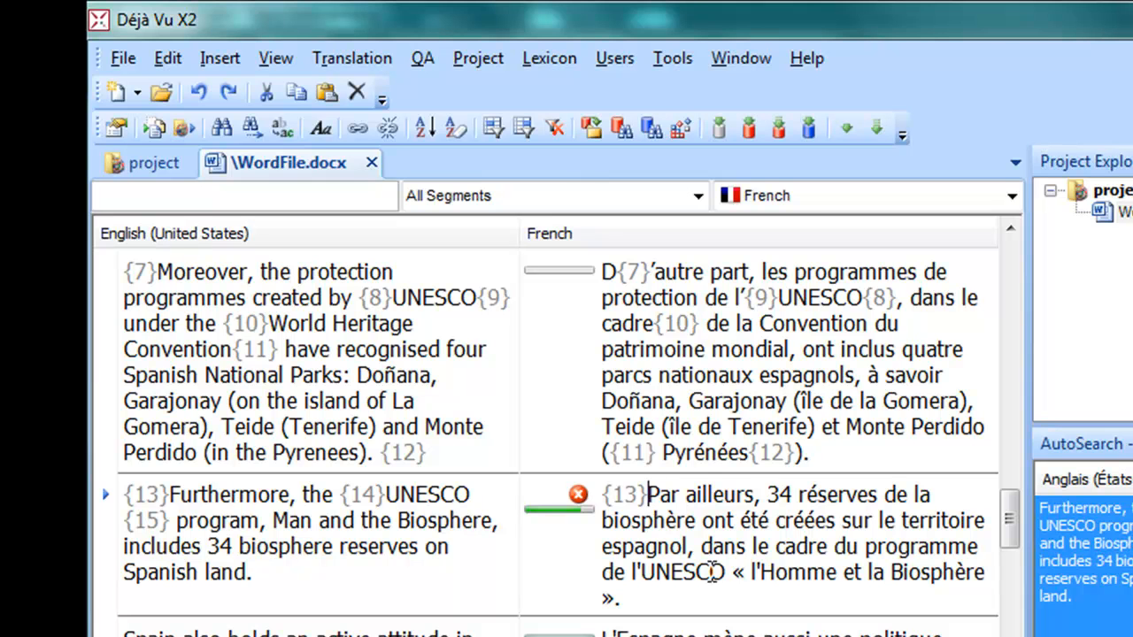
Step: Copy the remaining codes into the "Par ailleurs" segment and place {14} just before and {15} just after UNESCO
{"action": "right_click", "coordinate": [647, 493]}
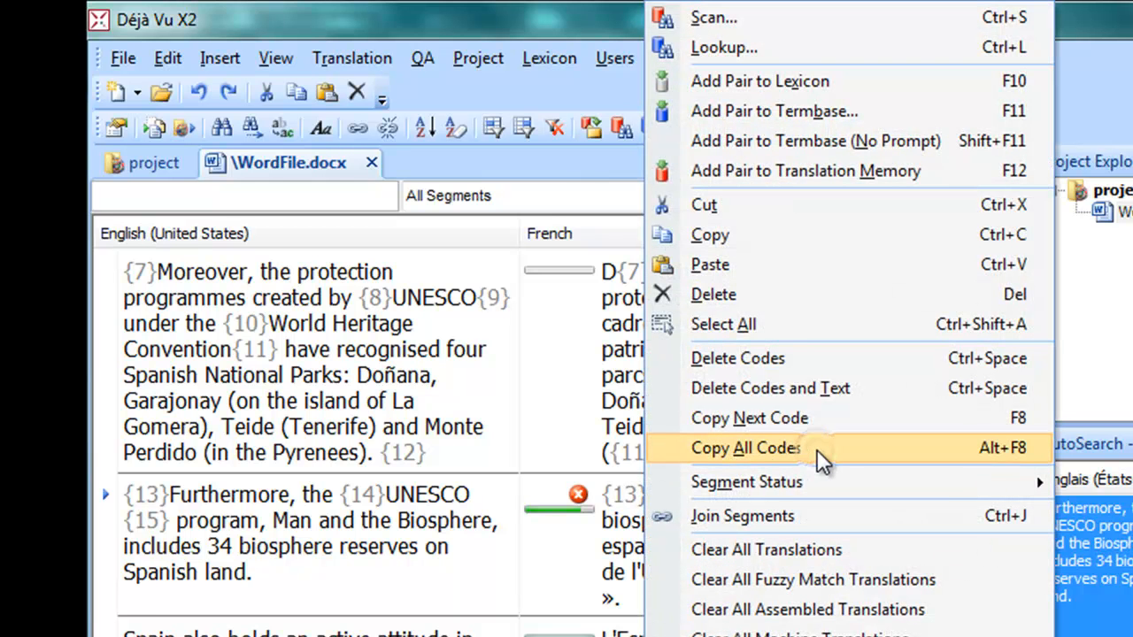
{"action": "left_click", "coordinate": [816, 450]}
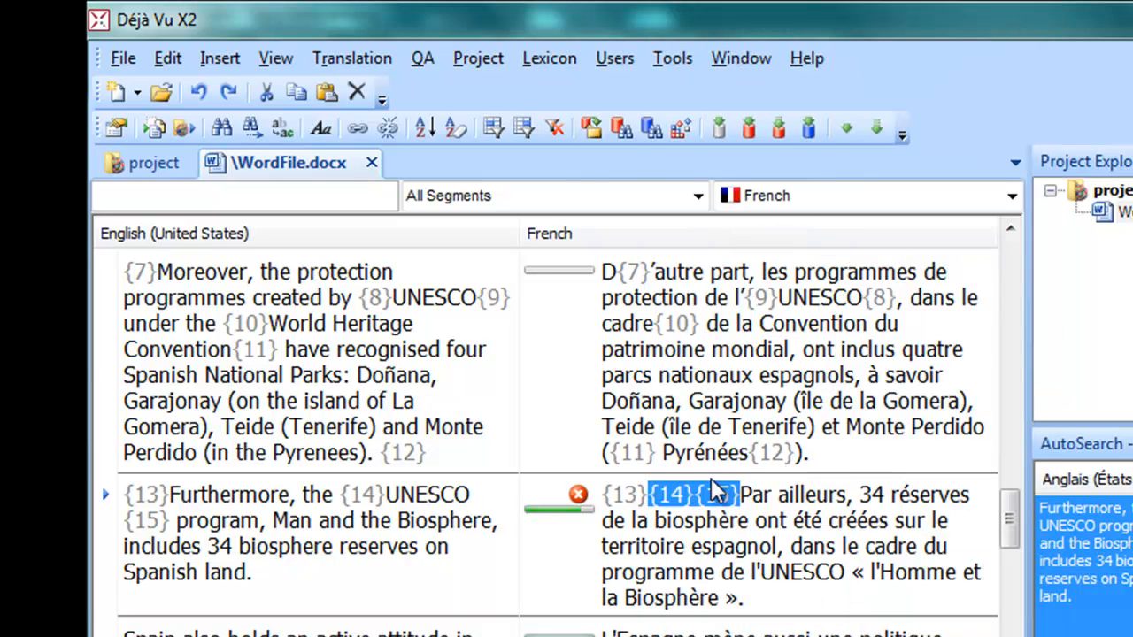
{"action": "left_click", "coordinate": [695, 511]}
{"action": "left_click_drag", "start_coordinate": [696, 493], "coordinate": [764, 575]}
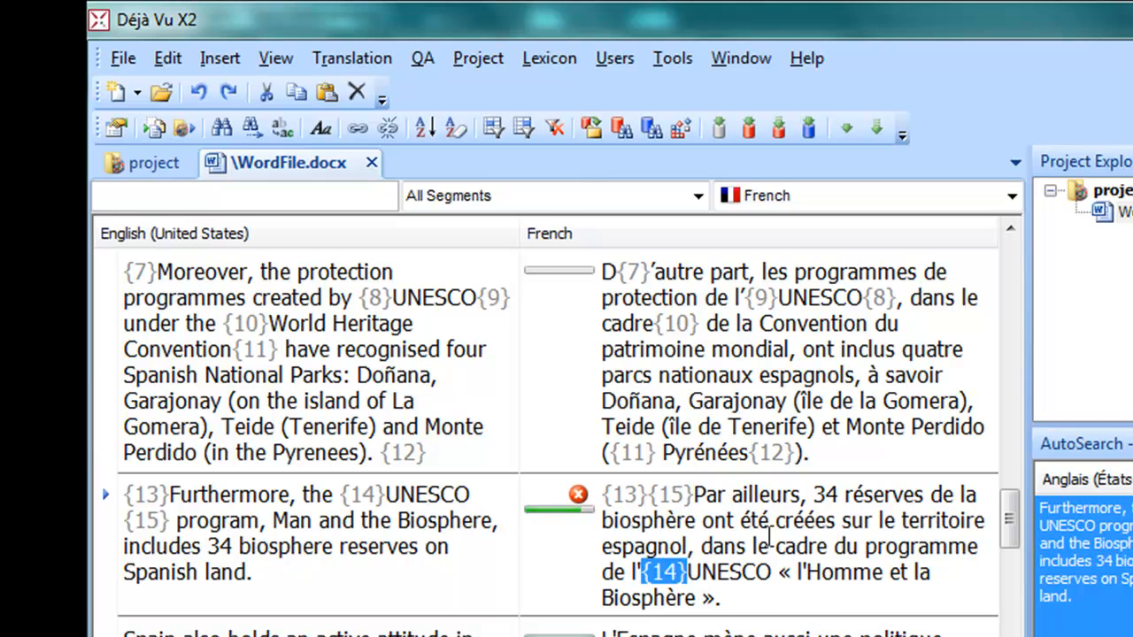
{"action": "left_click_drag", "start_coordinate": [693, 493], "coordinate": [774, 572]}
Step: Compare the codes in the "Moreover, the protection programmes" segment with the formatting in the original Word document, and return to Déjà Vu X2
{"action": "scroll", "coordinate": [500, 491], "scroll_direction": "up", "scroll_amount": 1}
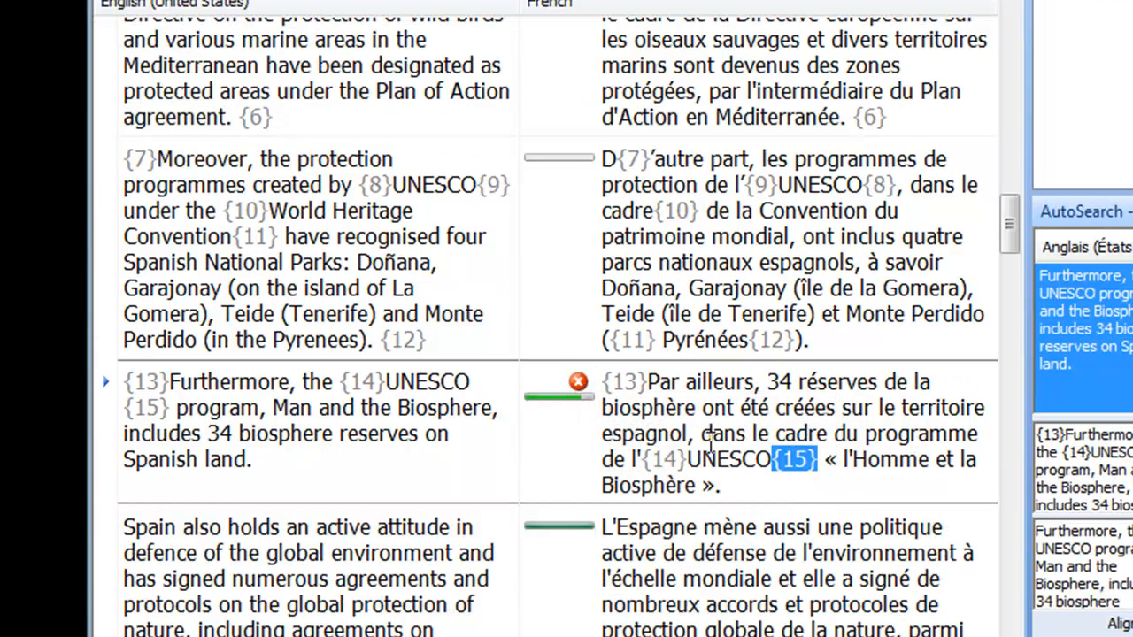
{"action": "left_click", "coordinate": [691, 326]}
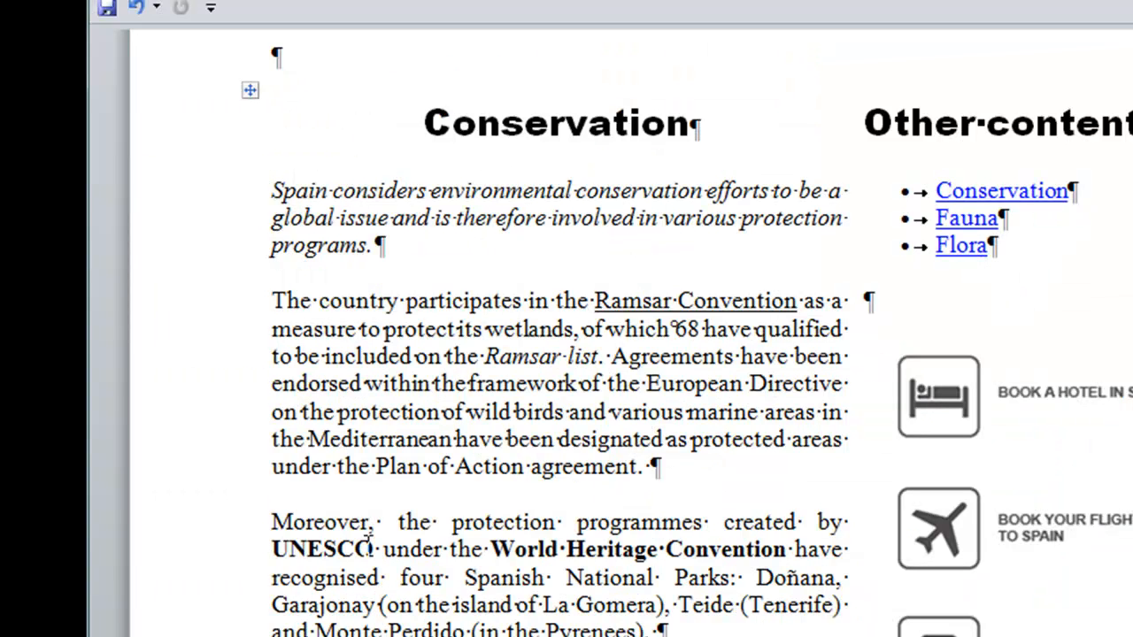
{"action": "key", "text": "alt+Tab"}
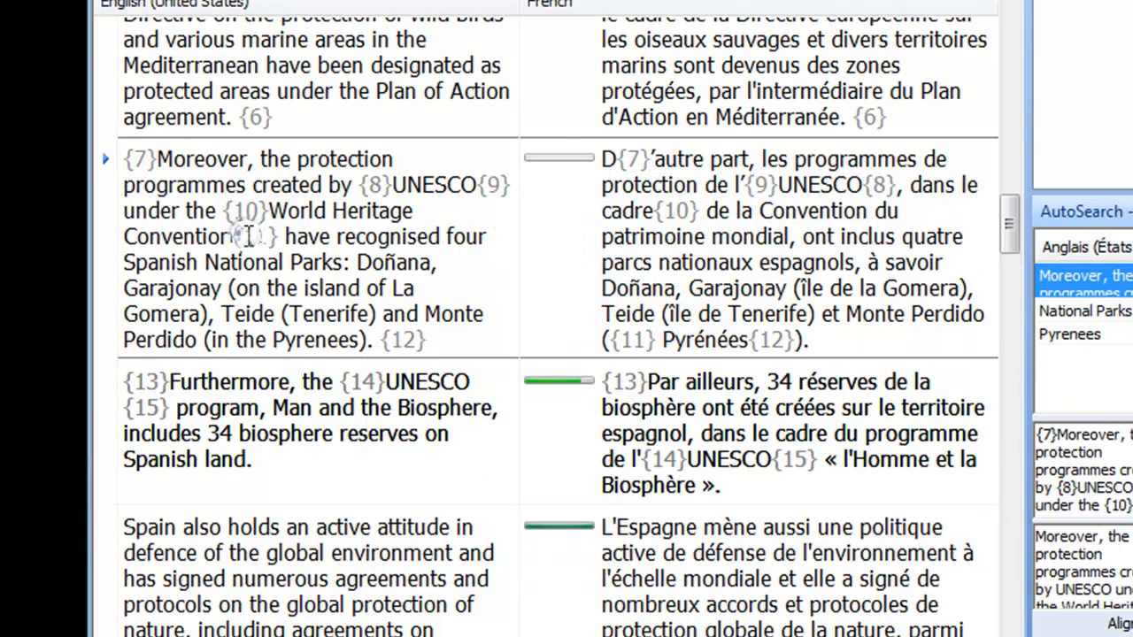
{"action": "key", "text": "alt+Tab"}
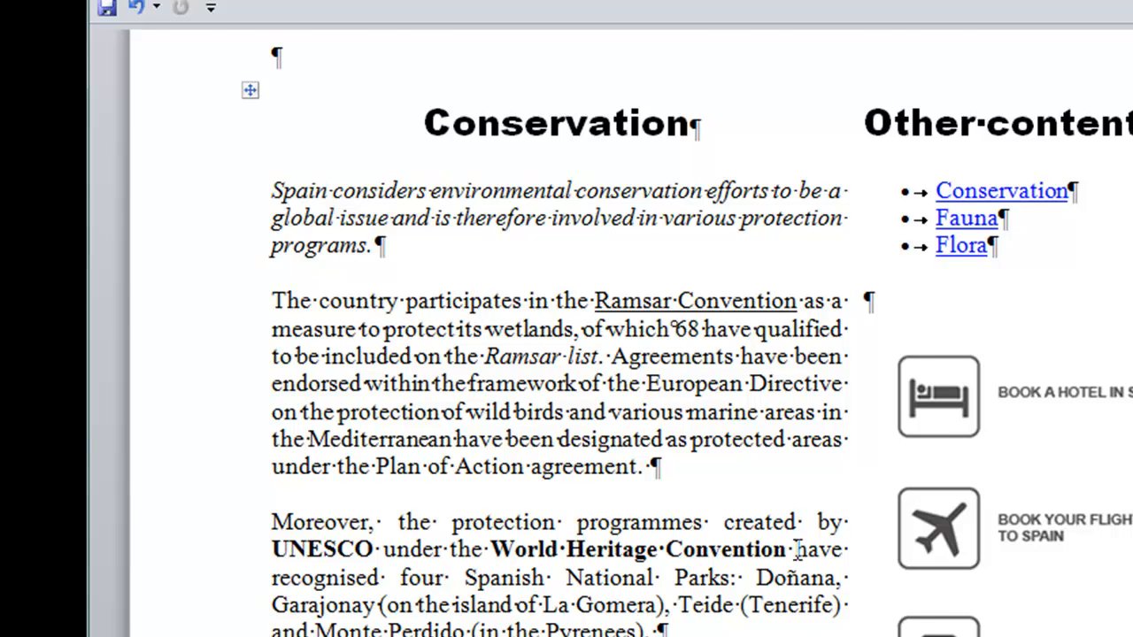
{"action": "key", "text": "alt+Tab"}
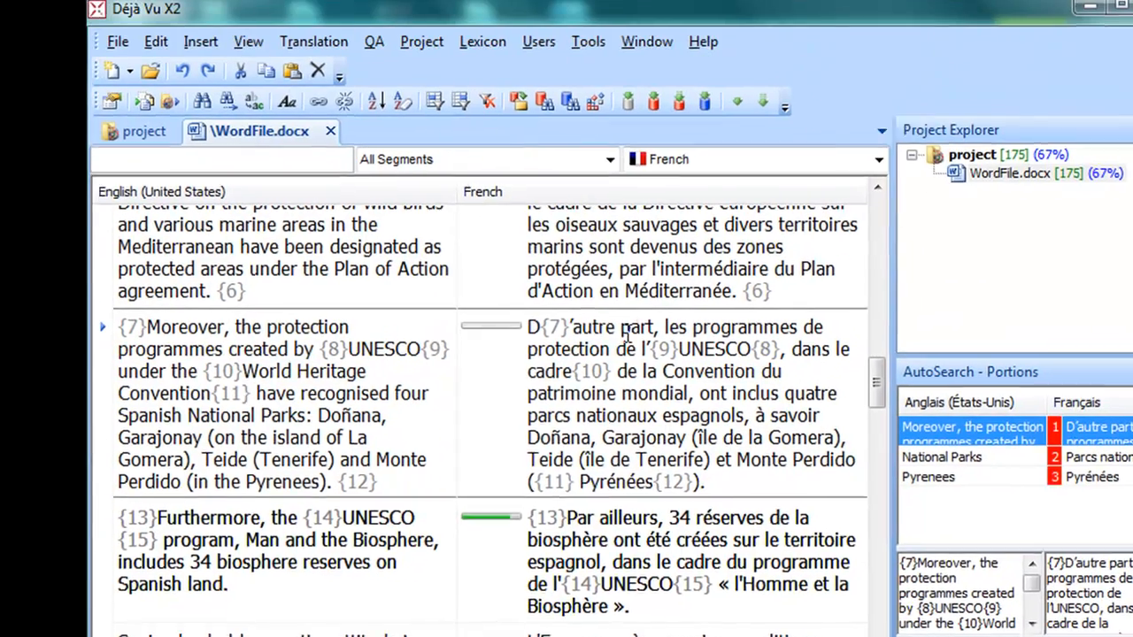
Step: Check the embedded codes from the preceding segment and move code {7} to the start of the French segment "D’autre part"
{"action": "scroll", "coordinate": [685, 133], "scroll_direction": "up", "scroll_amount": 1}
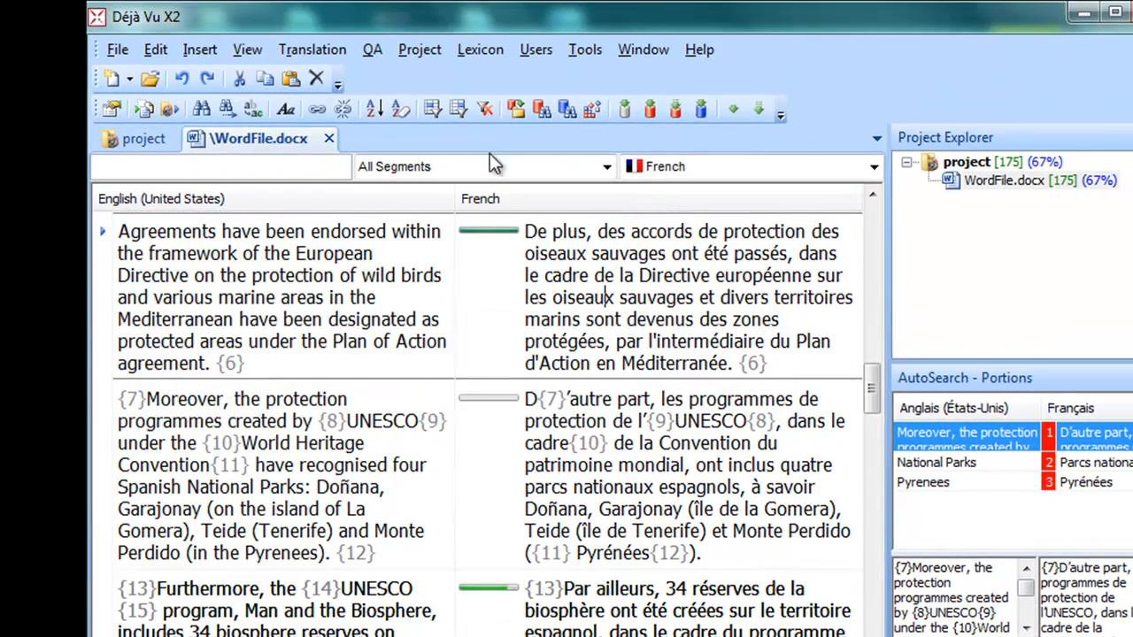
{"action": "left_click", "coordinate": [376, 54]}
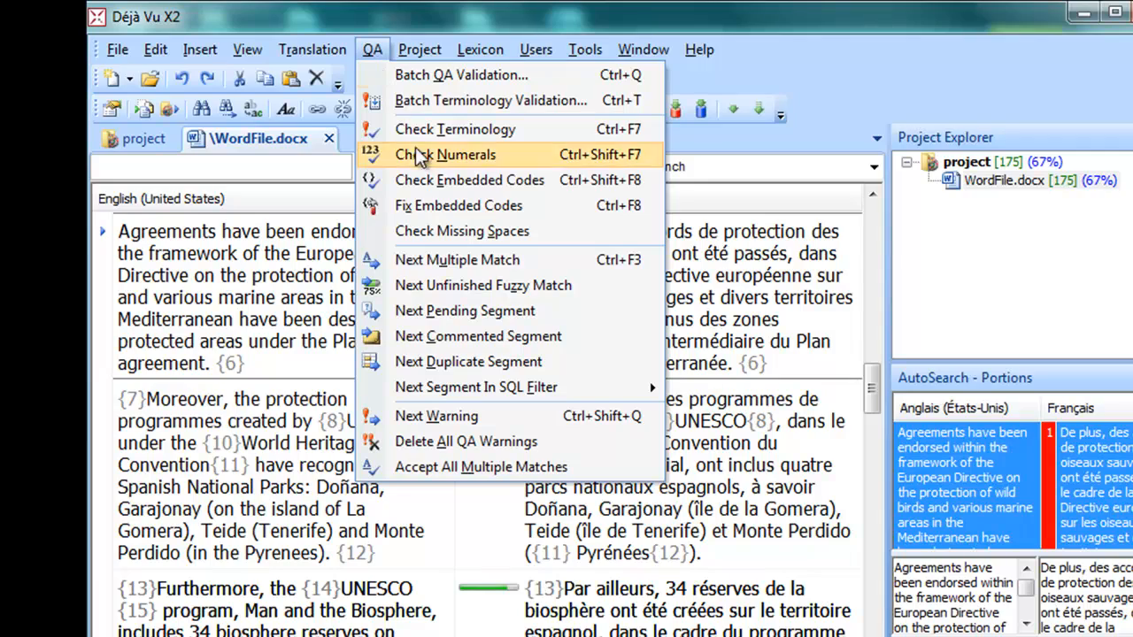
{"action": "left_click", "coordinate": [424, 178]}
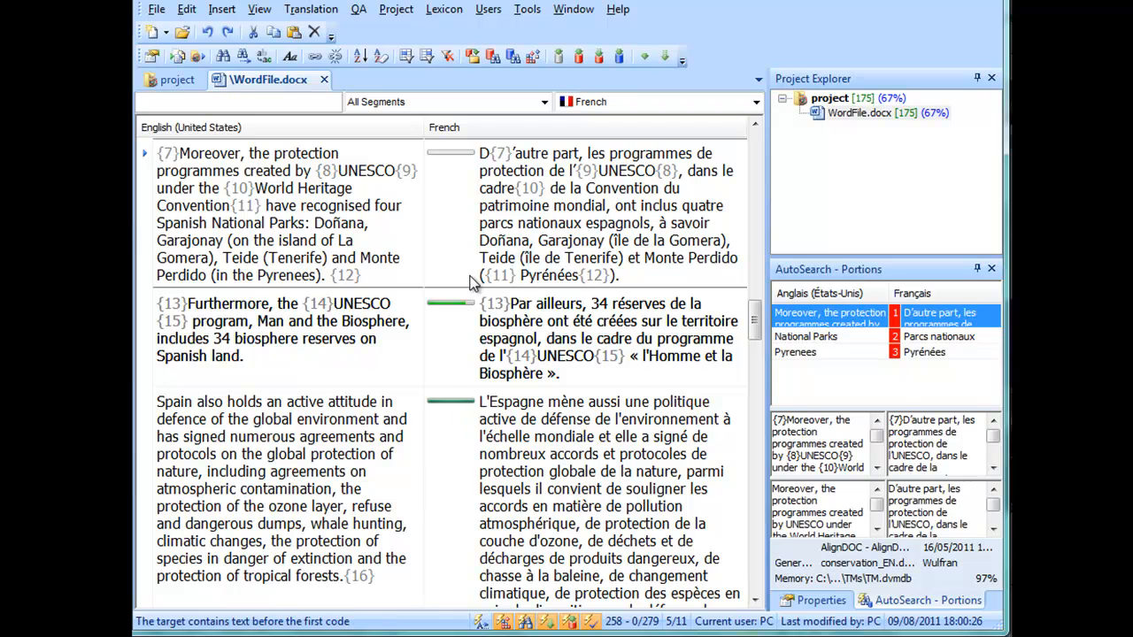
{"action": "left_click", "coordinate": [510, 155]}
{"action": "double_click", "coordinate": [502, 155]}
{"action": "left_click_drag", "start_coordinate": [503, 156], "coordinate": [484, 163]}
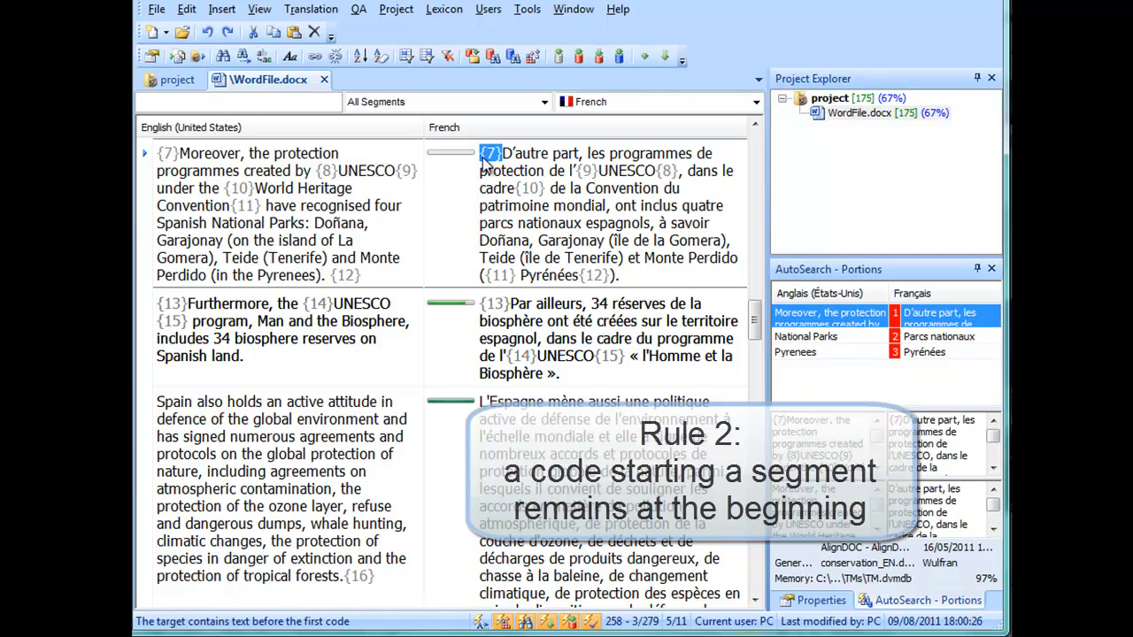
Step: Recheck the embedded codes and move code {12} to the very end of the "D’autre part" segment, after the full stop
{"action": "left_click", "coordinate": [358, 10]}
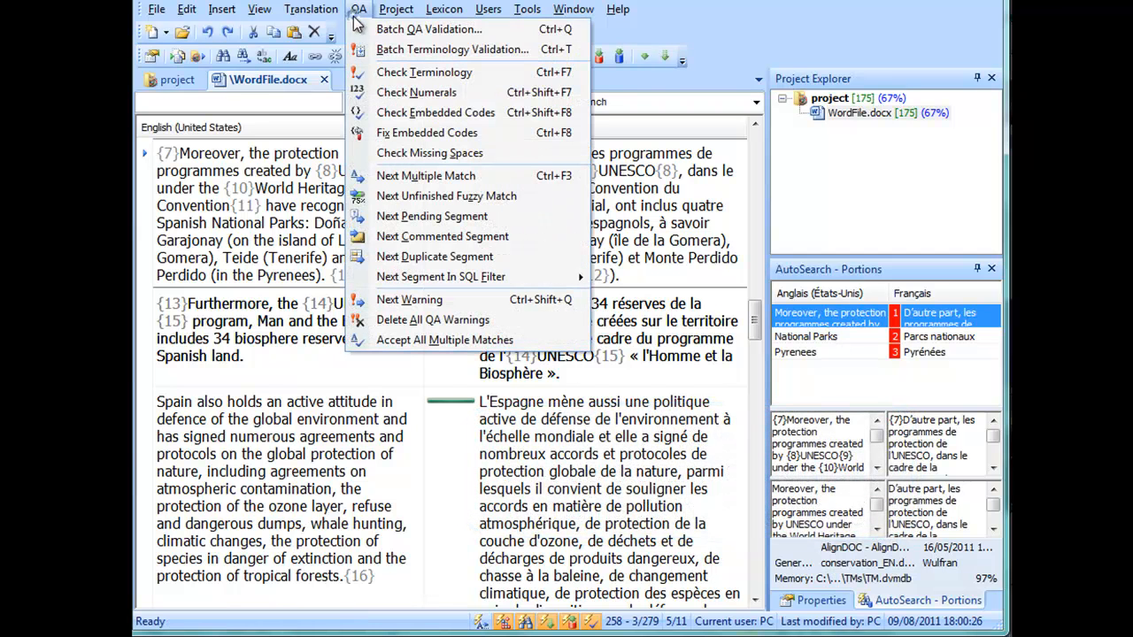
{"action": "left_click", "coordinate": [399, 112]}
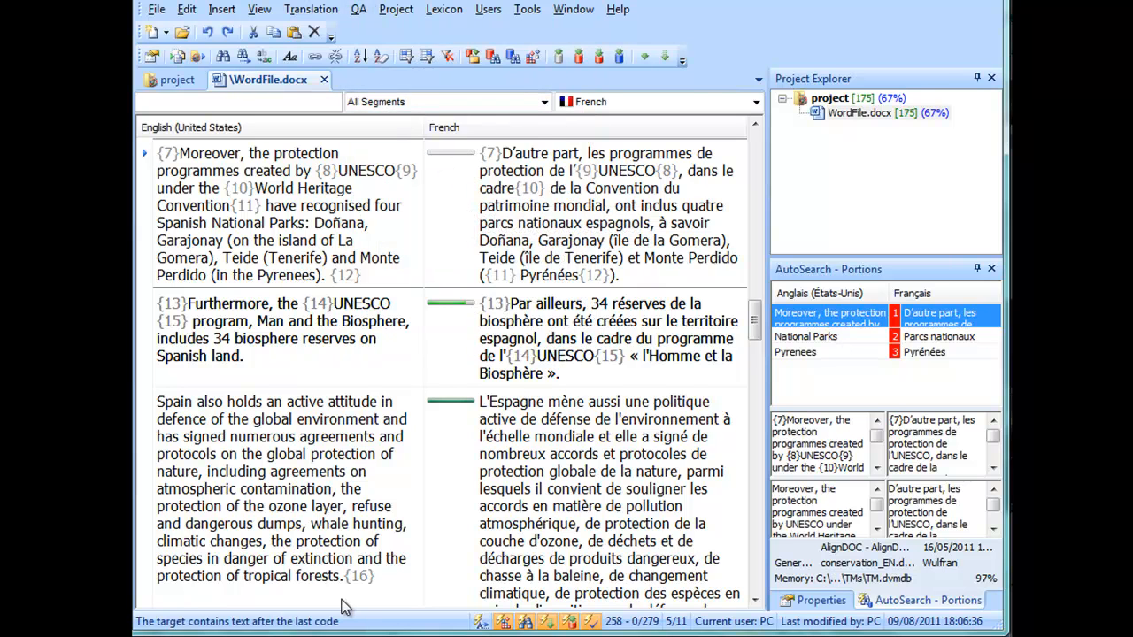
{"action": "left_click", "coordinate": [609, 276]}
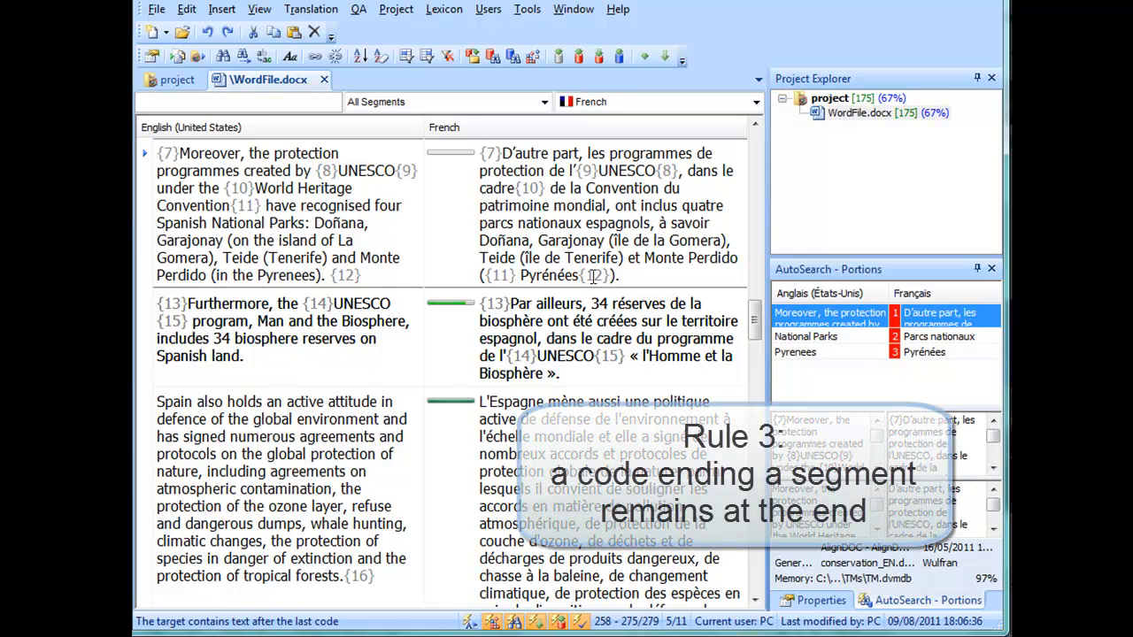
{"action": "left_click_drag", "start_coordinate": [593, 276], "coordinate": [607, 276]}
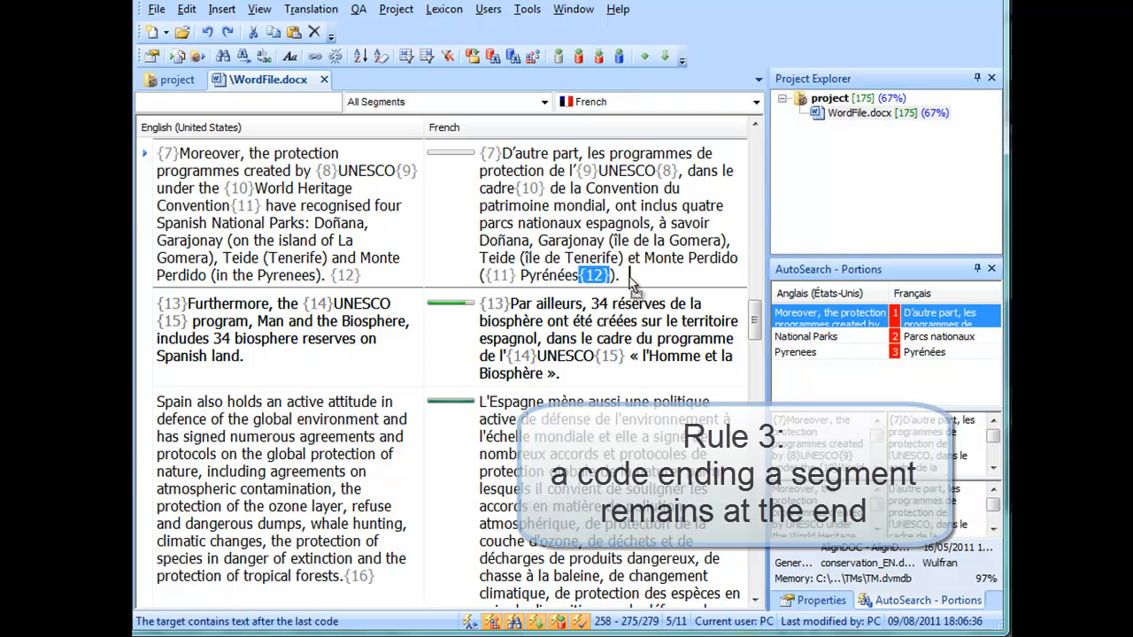
{"action": "left_click_drag", "start_coordinate": [634, 281], "coordinate": [634, 276]}
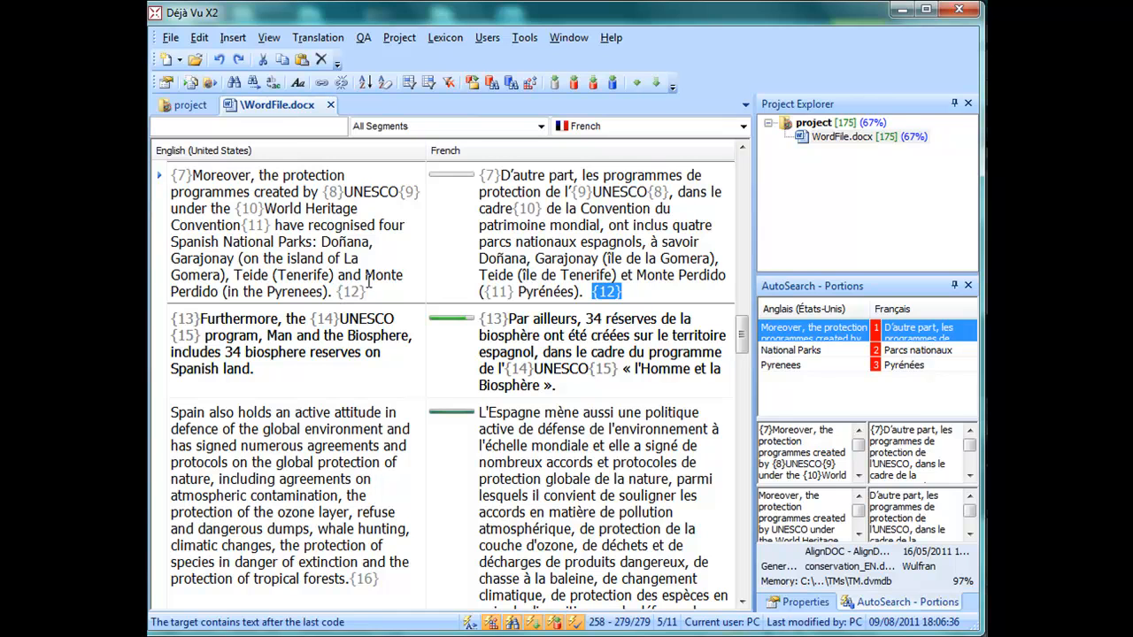
Step: Run the embedded codes check again and move code {11} from before "Pyrénées" to right after "patrimoine mondial"
{"action": "left_click", "coordinate": [365, 36]}
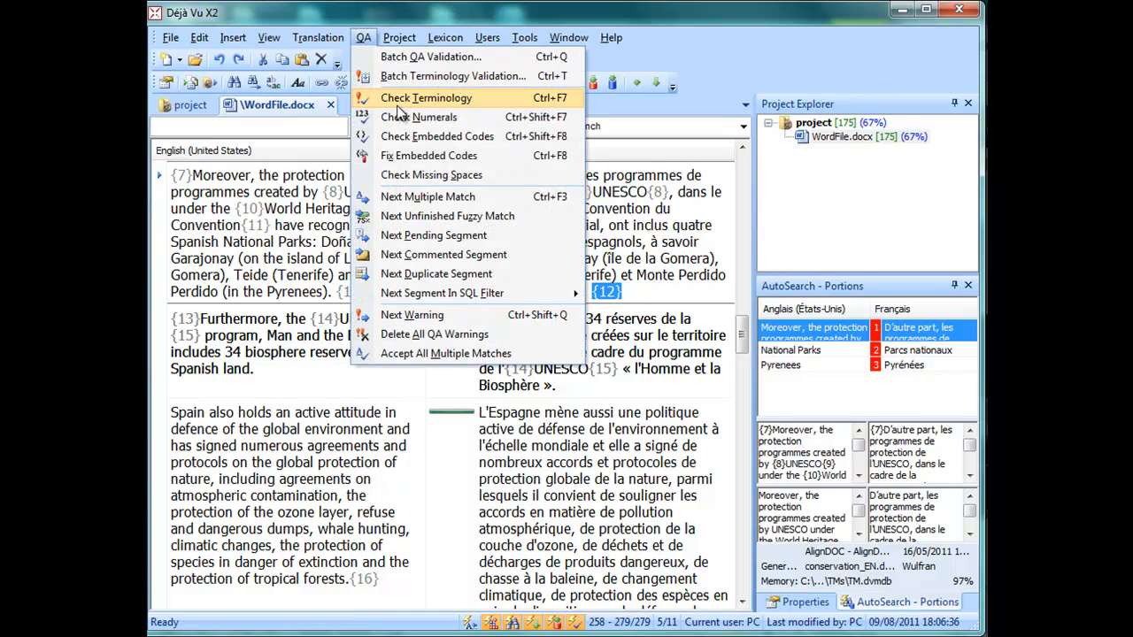
{"action": "left_click", "coordinate": [398, 136]}
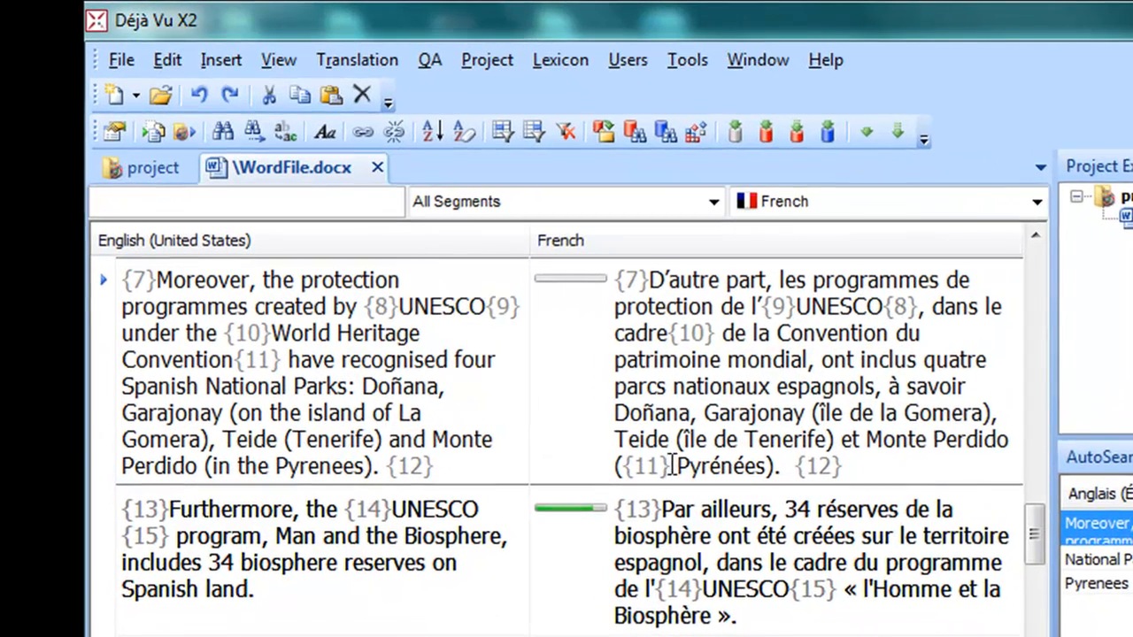
{"action": "double_click", "coordinate": [509, 292]}
{"action": "left_click", "coordinate": [652, 466]}
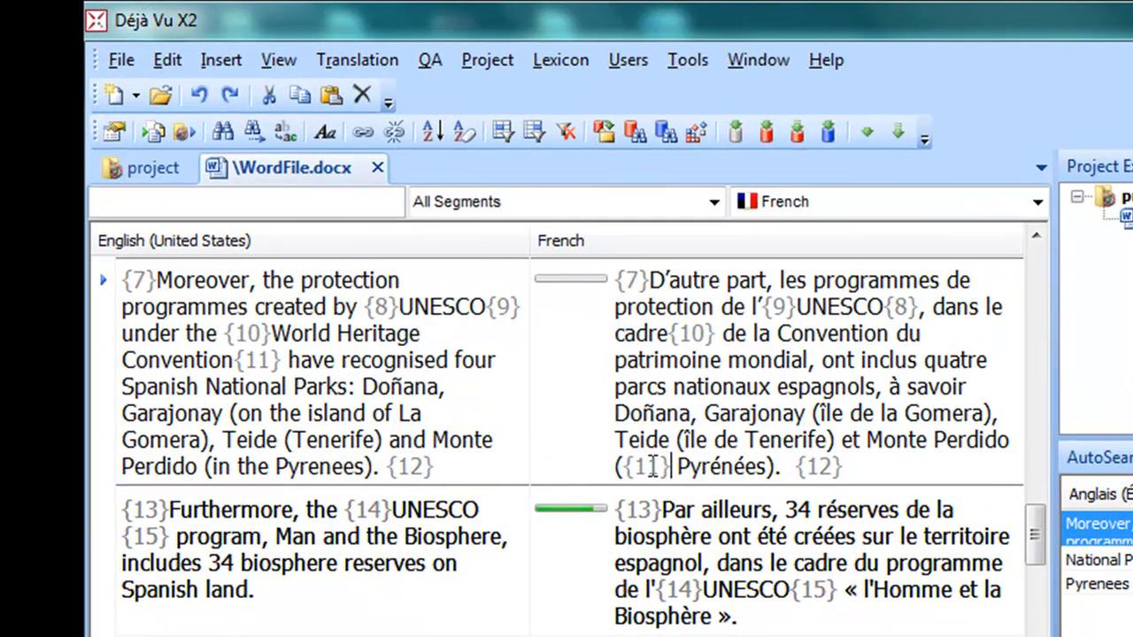
{"action": "double_click", "coordinate": [639, 462]}
{"action": "left_click_drag", "start_coordinate": [653, 466], "coordinate": [810, 373]}
Step: Move code {10} from after "cadre" to directly before "Convention" in the French segment
{"action": "left_click", "coordinate": [693, 333]}
{"action": "left_click", "coordinate": [716, 333]}
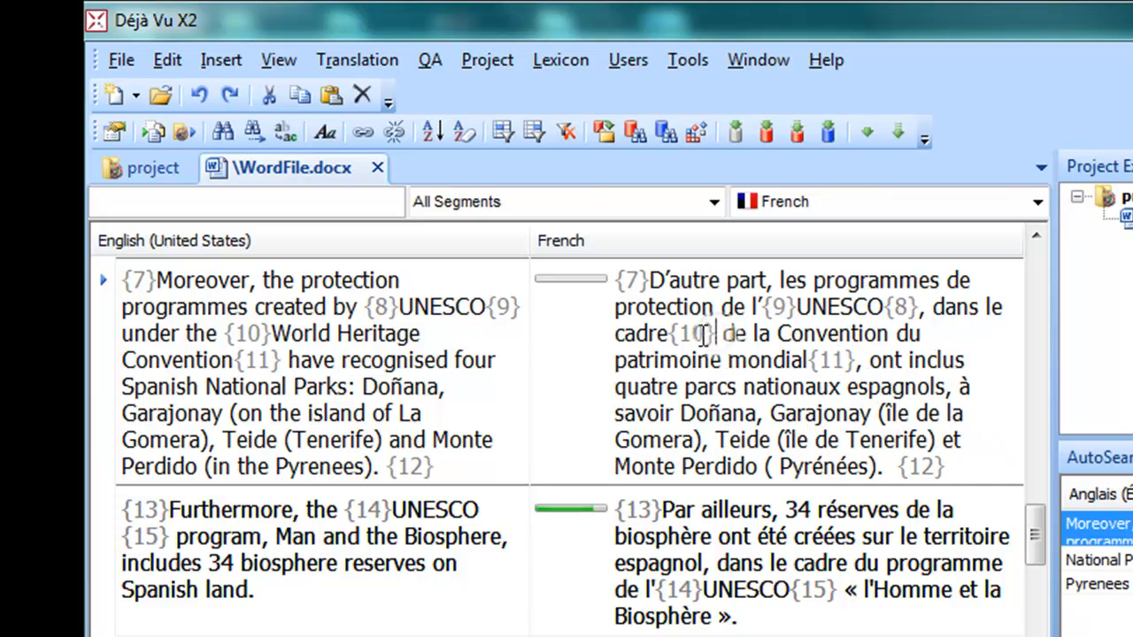
{"action": "left_click", "coordinate": [686, 332]}
{"action": "left_click", "coordinate": [663, 332]}
{"action": "left_click", "coordinate": [686, 332]}
{"action": "left_click_drag", "start_coordinate": [708, 343], "coordinate": [776, 338]}
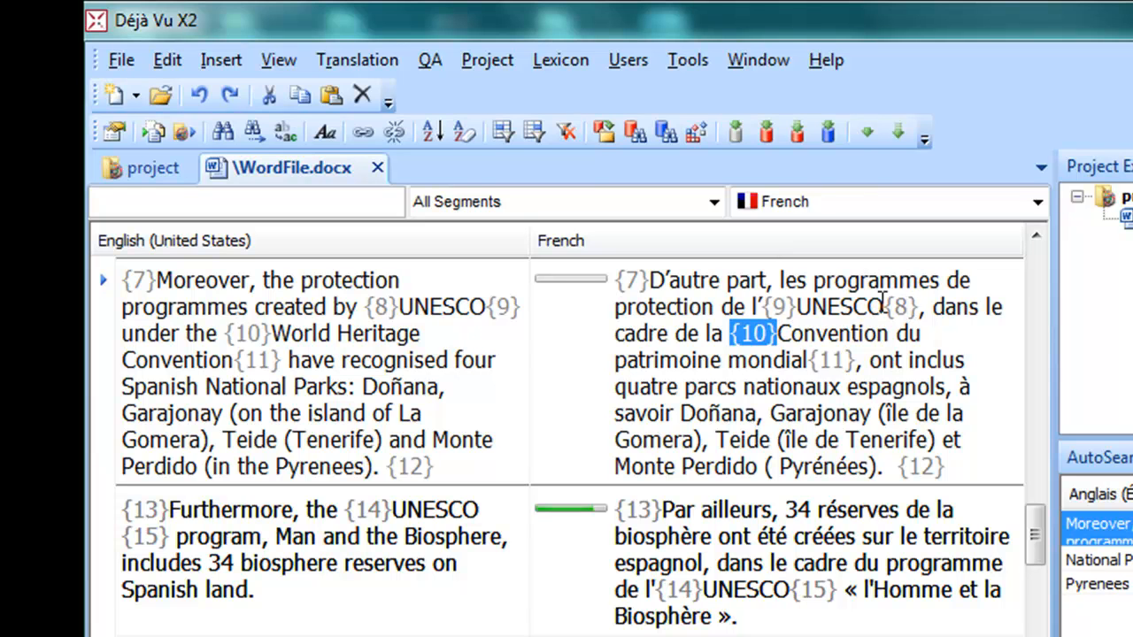
Step: Reorder the code pair around UNESCO so {8} precedes and {9} follows the word, and recheck the embedded codes
{"action": "left_click_drag", "start_coordinate": [754, 306], "coordinate": [889, 310]}
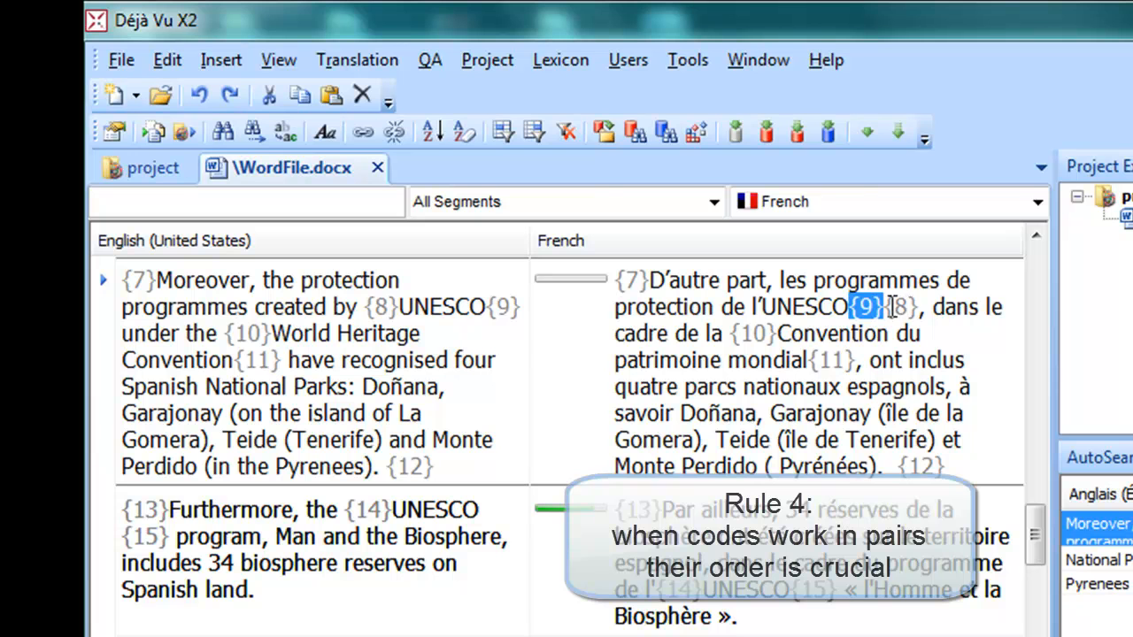
{"action": "left_click", "coordinate": [899, 306]}
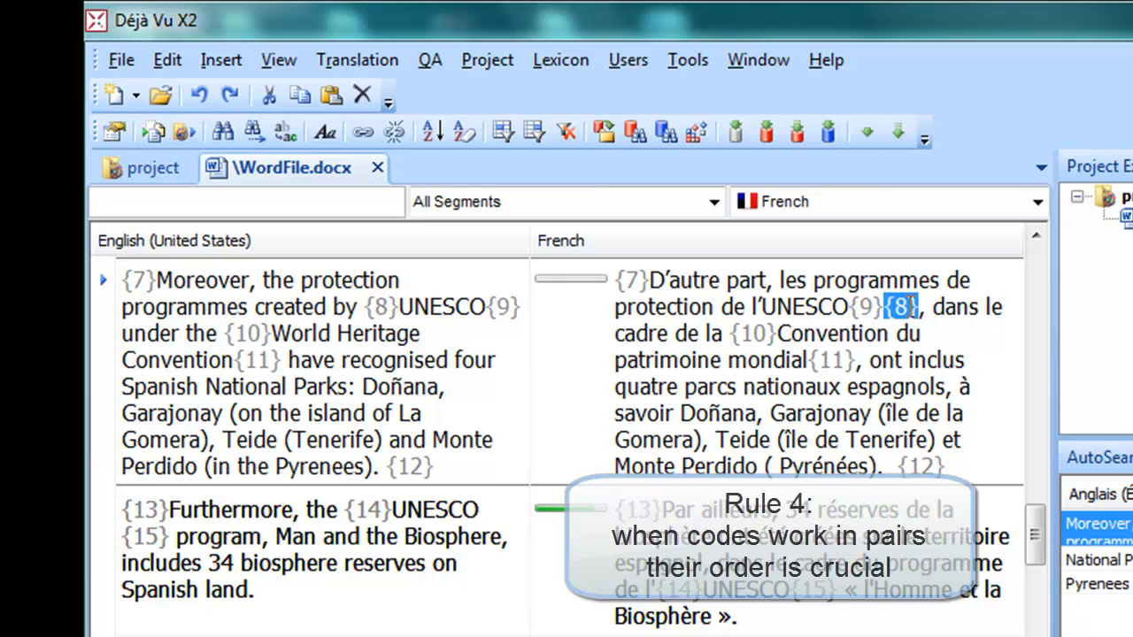
{"action": "left_click_drag", "start_coordinate": [908, 305], "coordinate": [763, 302]}
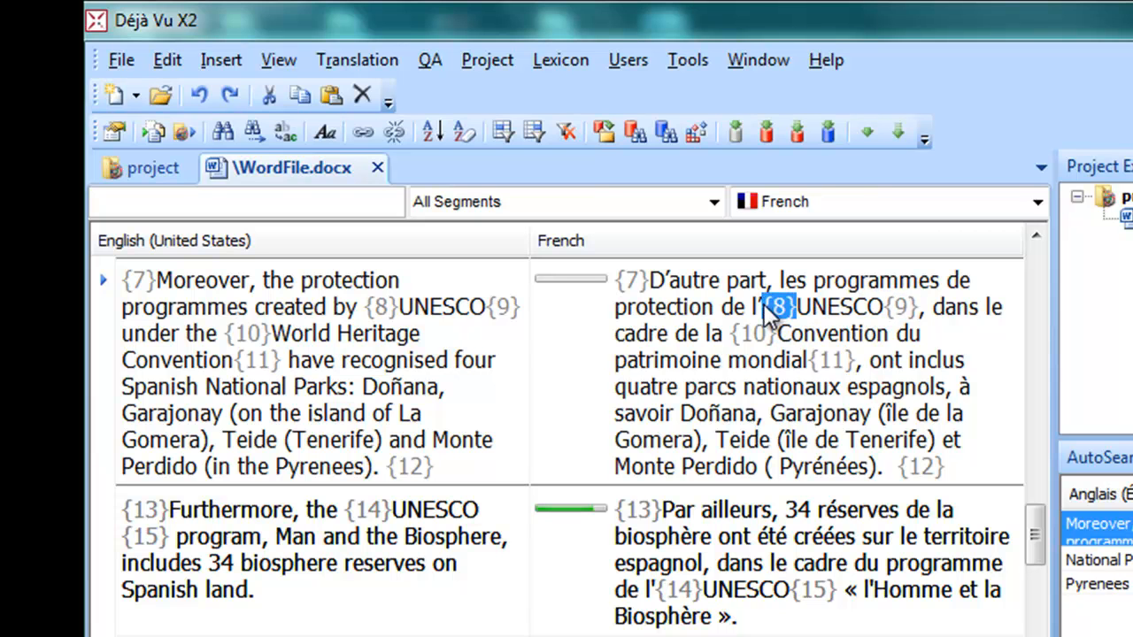
{"action": "left_click", "coordinate": [439, 65]}
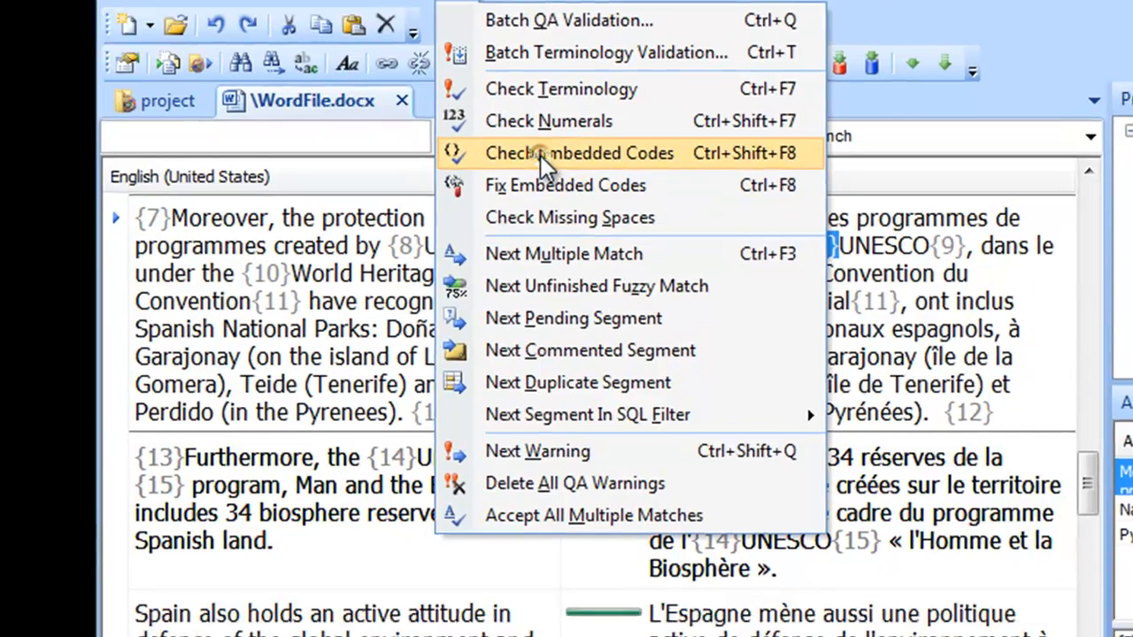
{"action": "left_click", "coordinate": [510, 219]}
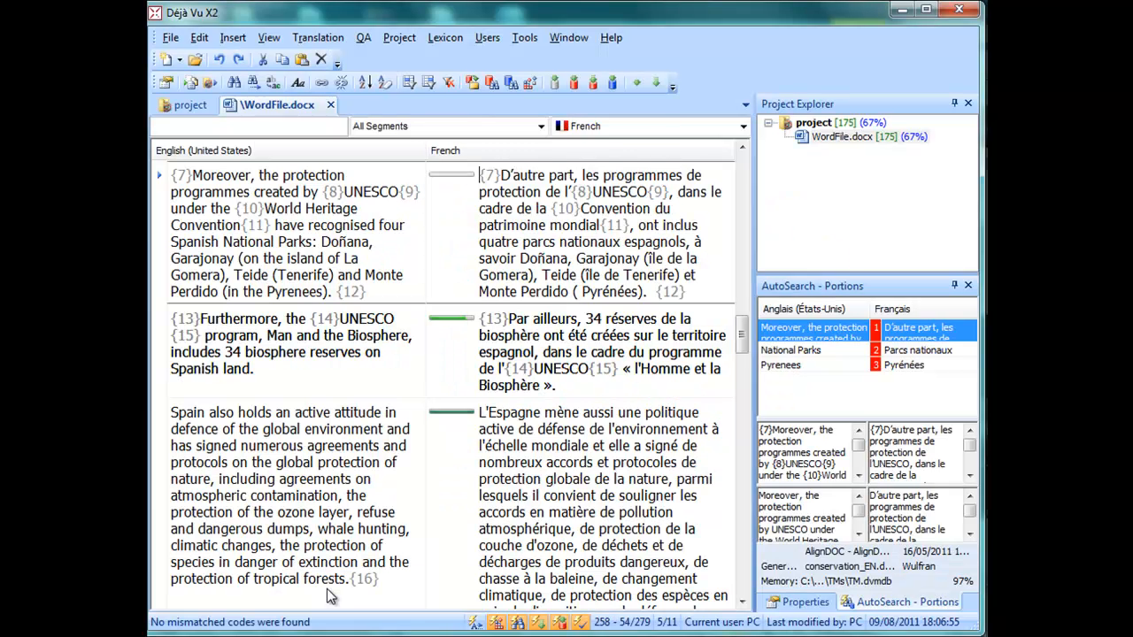
Step: Bring up the file commands for WordFile.docx in the project to export its translation
{"action": "left_click", "coordinate": [170, 38]}
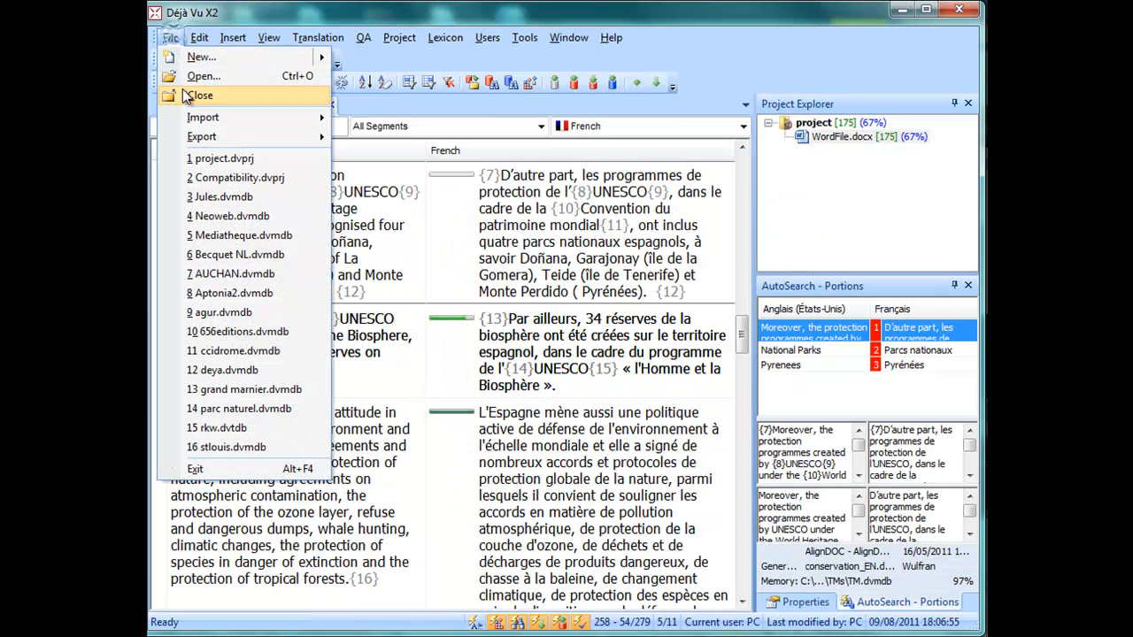
{"action": "mouse_move", "coordinate": [203, 145]}
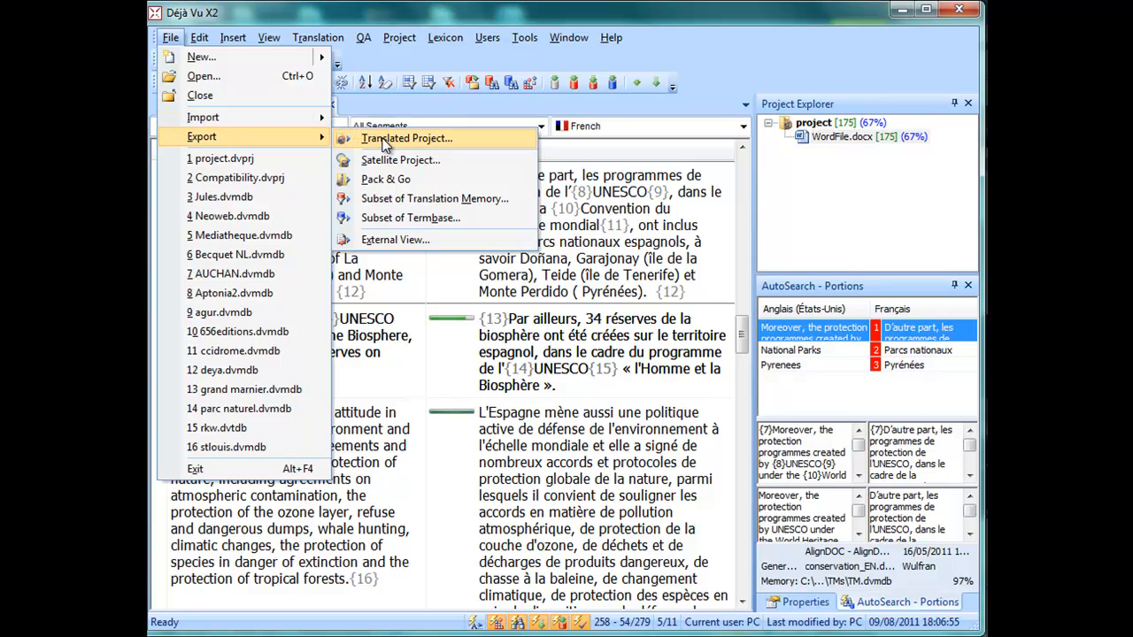
{"action": "left_click", "coordinate": [807, 140]}
{"action": "right_click", "coordinate": [807, 138]}
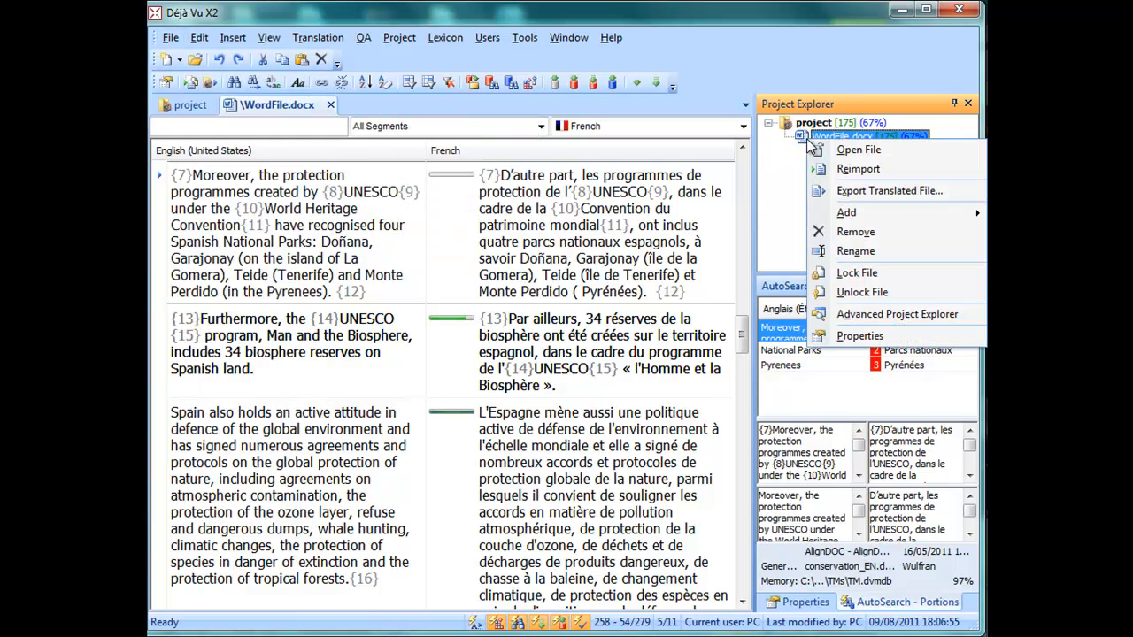